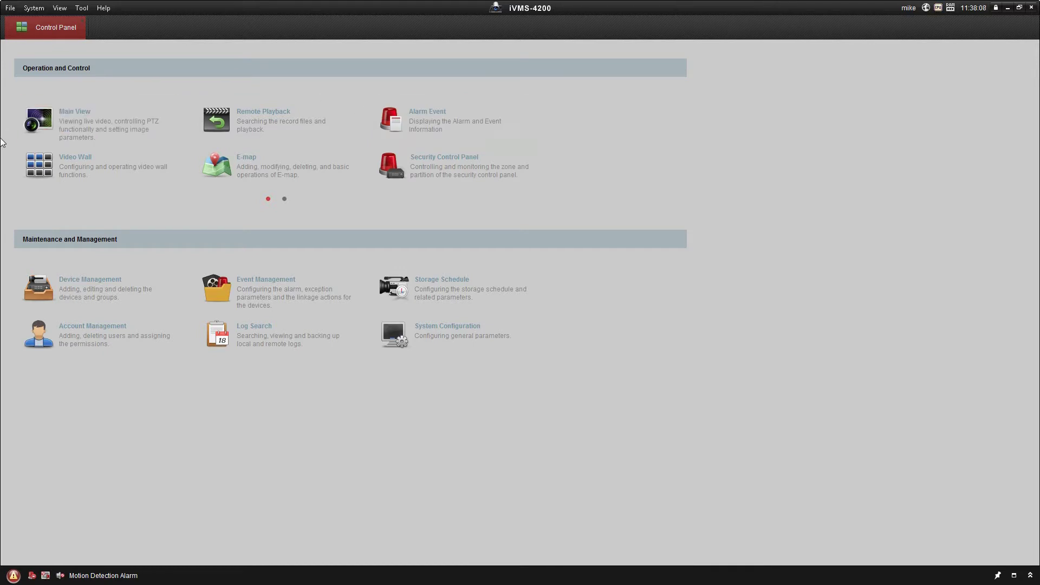
Open the live Main View and show the Back Yard camera in the 1-Screen layout
{"action": "left_click", "coordinate": [101, 124]}
{"action": "left_click", "coordinate": [51, 125]}
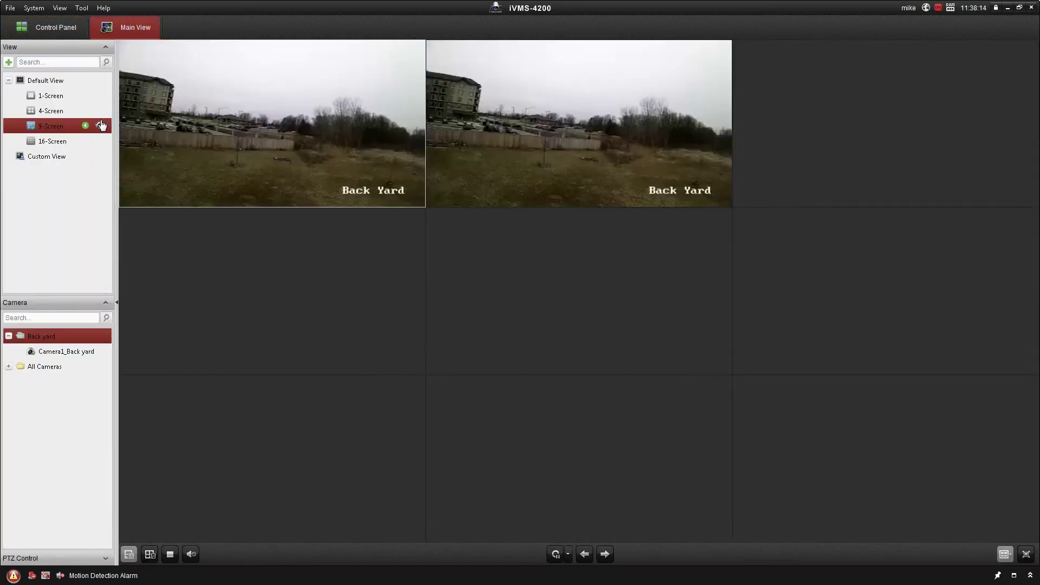
{"action": "left_click", "coordinate": [51, 97]}
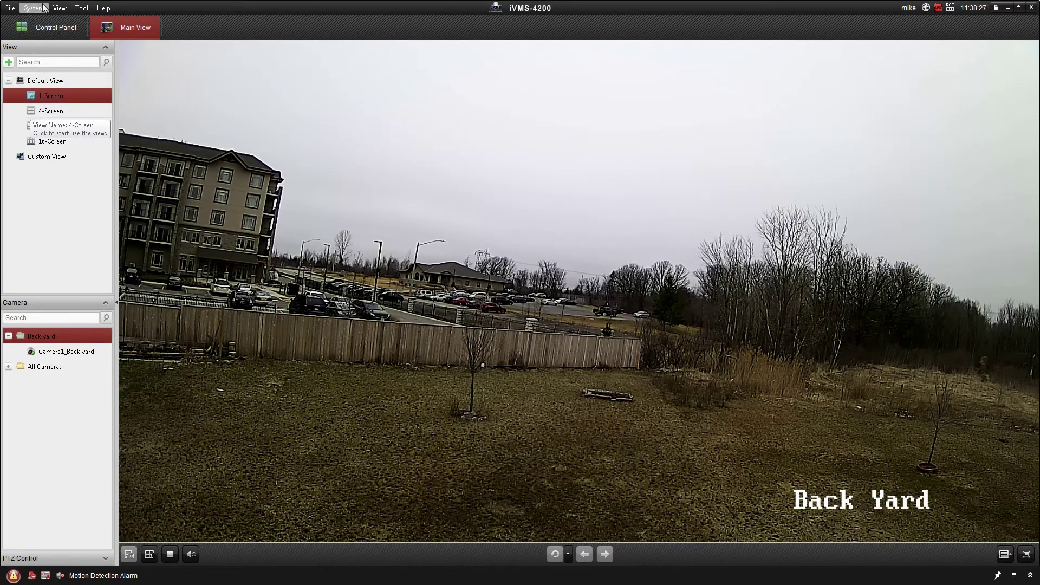
In System Configuration > Image, set Shortest Delay play performance, enable Hardware Decoding Preferred, and save
{"action": "left_click", "coordinate": [81, 7]}
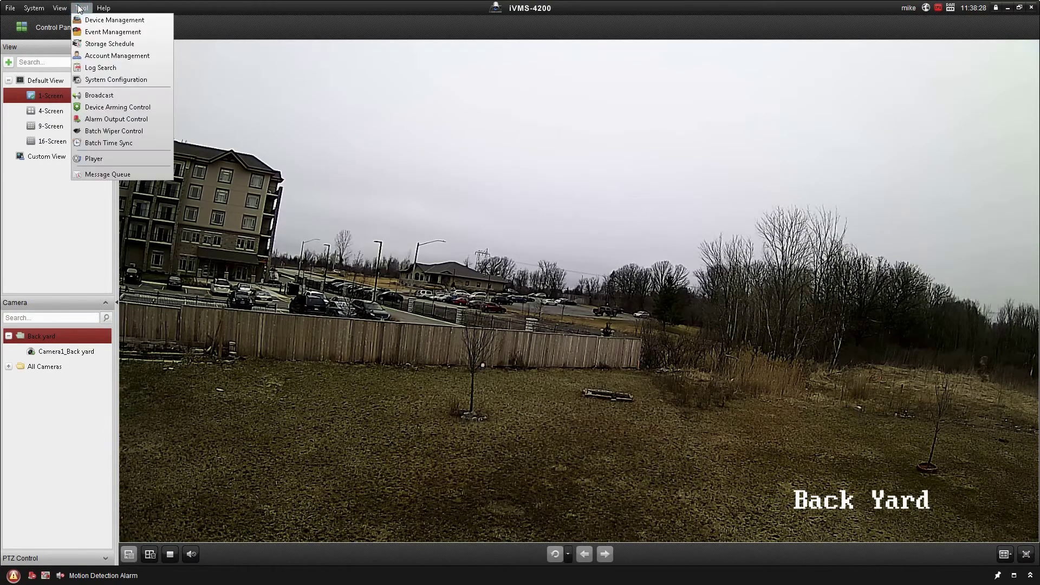
{"action": "left_click", "coordinate": [105, 80]}
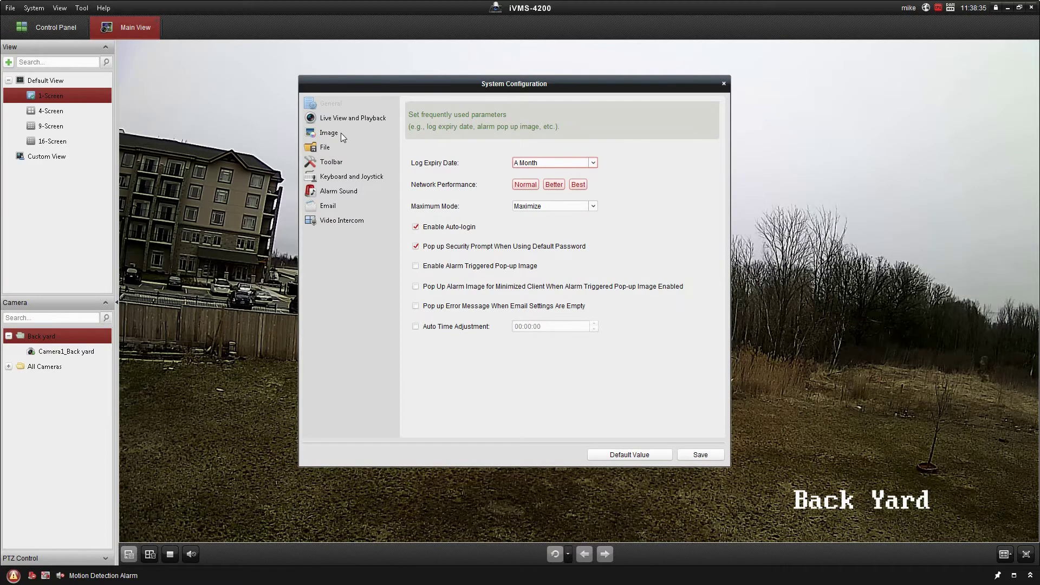
{"action": "left_click", "coordinate": [340, 132]}
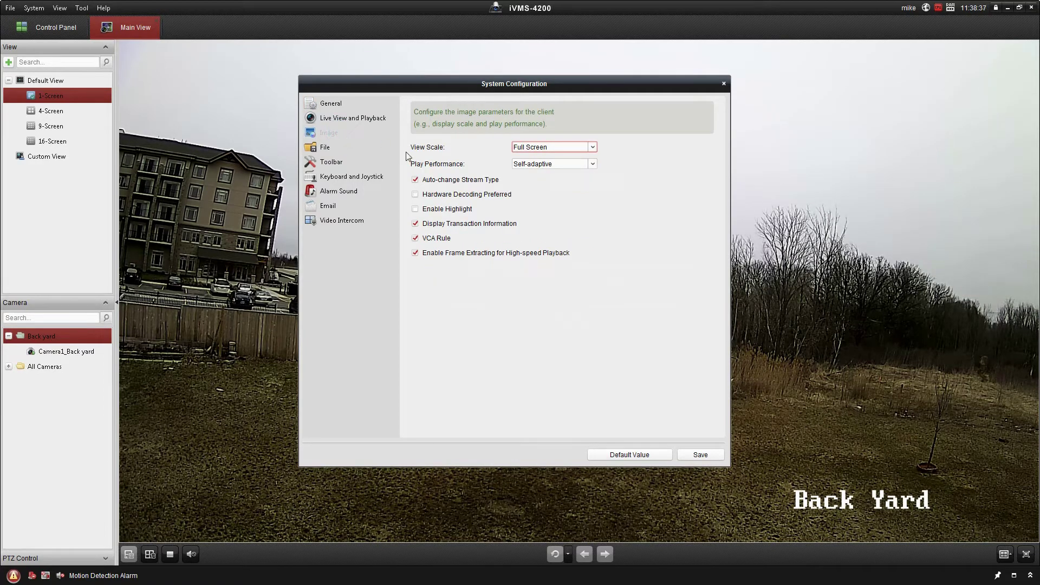
{"action": "left_click", "coordinate": [534, 165]}
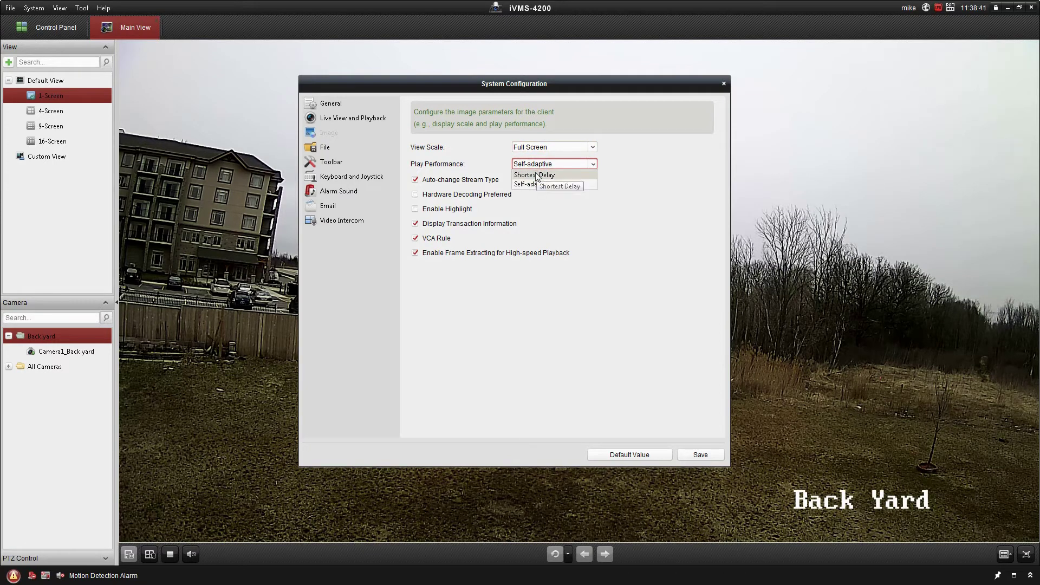
{"action": "left_click", "coordinate": [536, 175]}
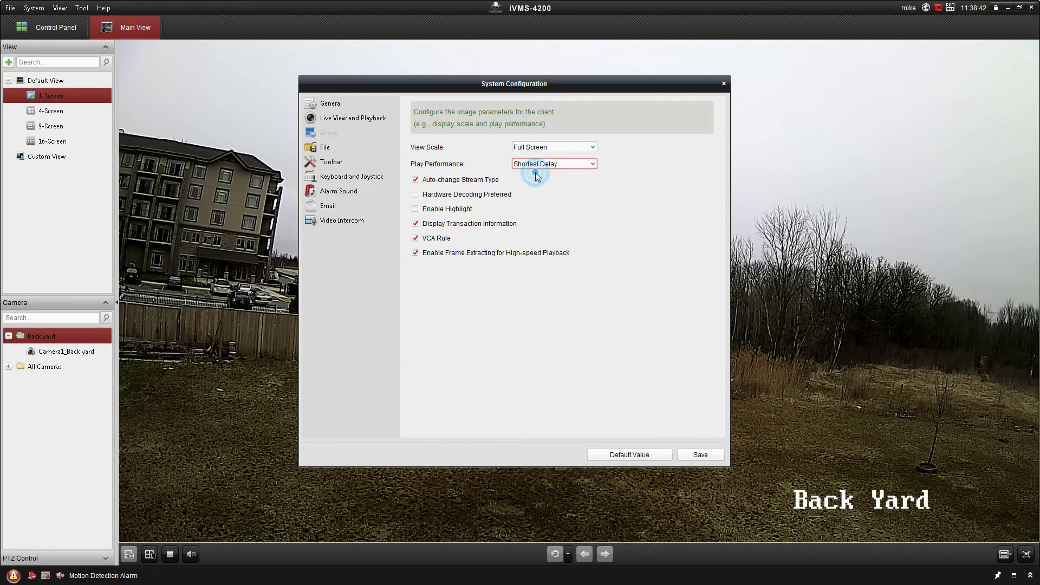
{"action": "left_click", "coordinate": [437, 196]}
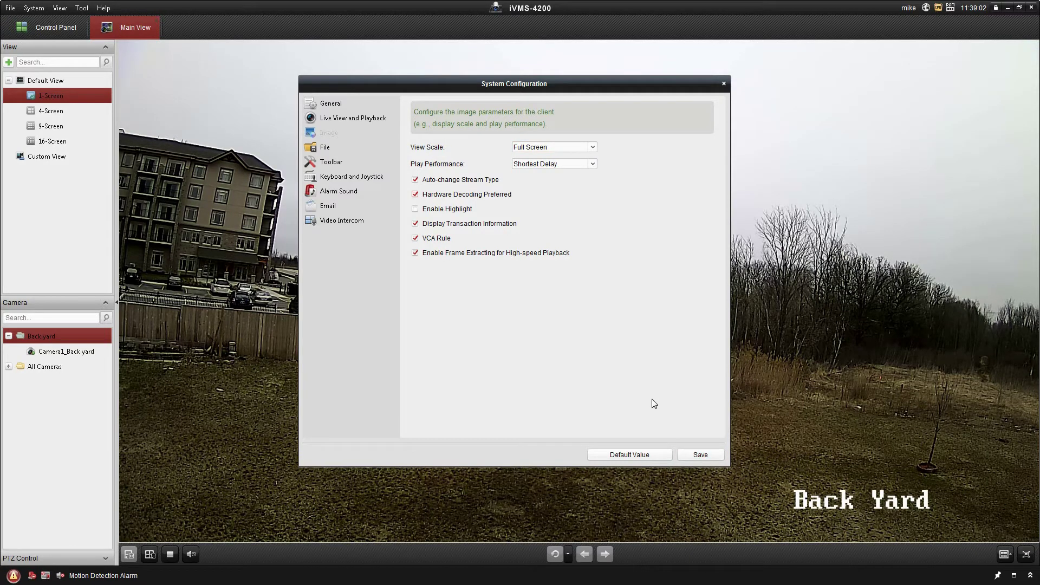
{"action": "left_click", "coordinate": [701, 455]}
Close System Configuration, then collapse and re-expand the view and camera side panel
{"action": "left_click", "coordinate": [724, 84]}
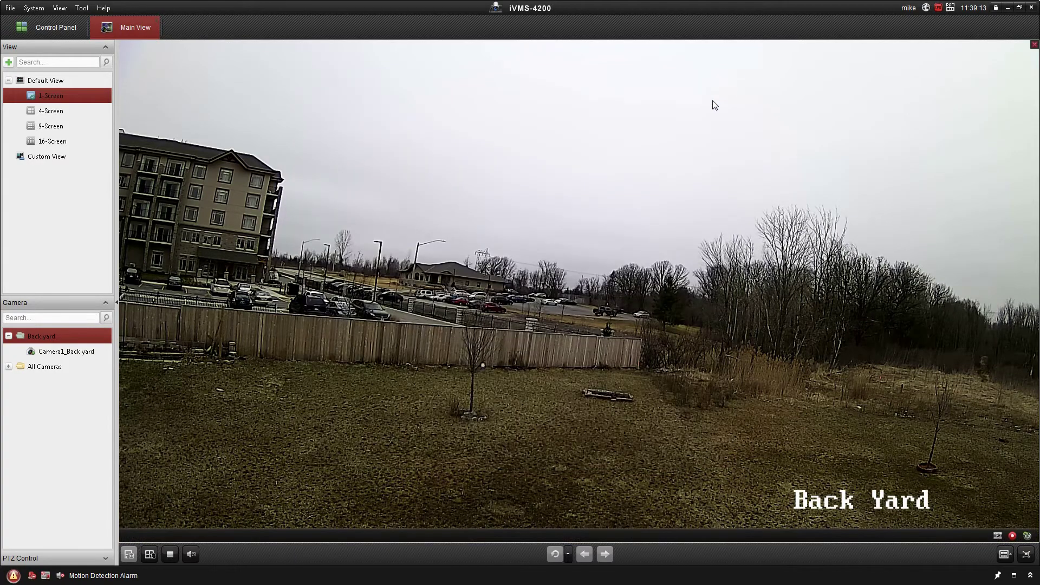
{"action": "left_click", "coordinate": [116, 303]}
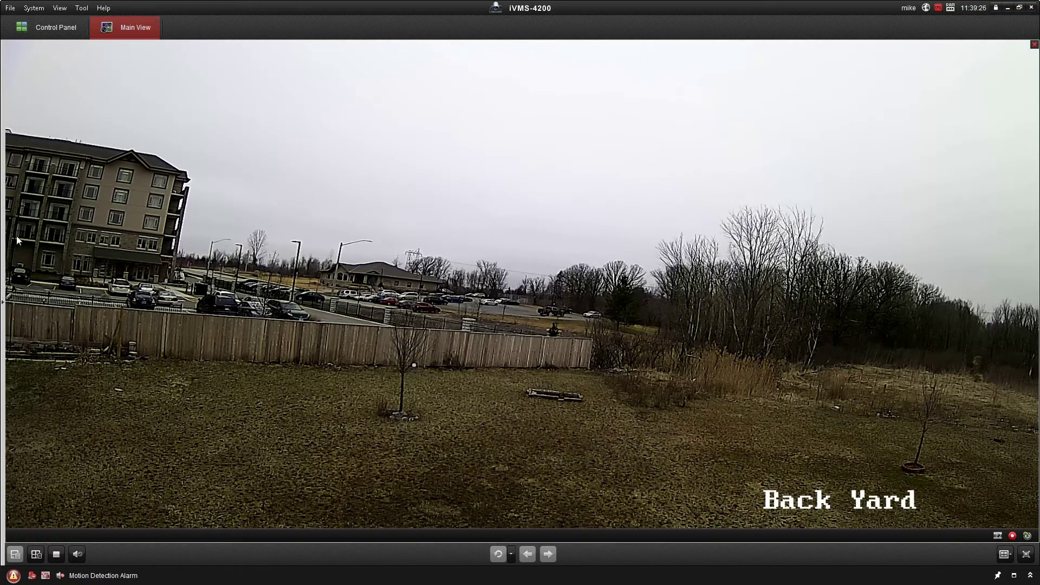
{"action": "left_click", "coordinate": [2, 302]}
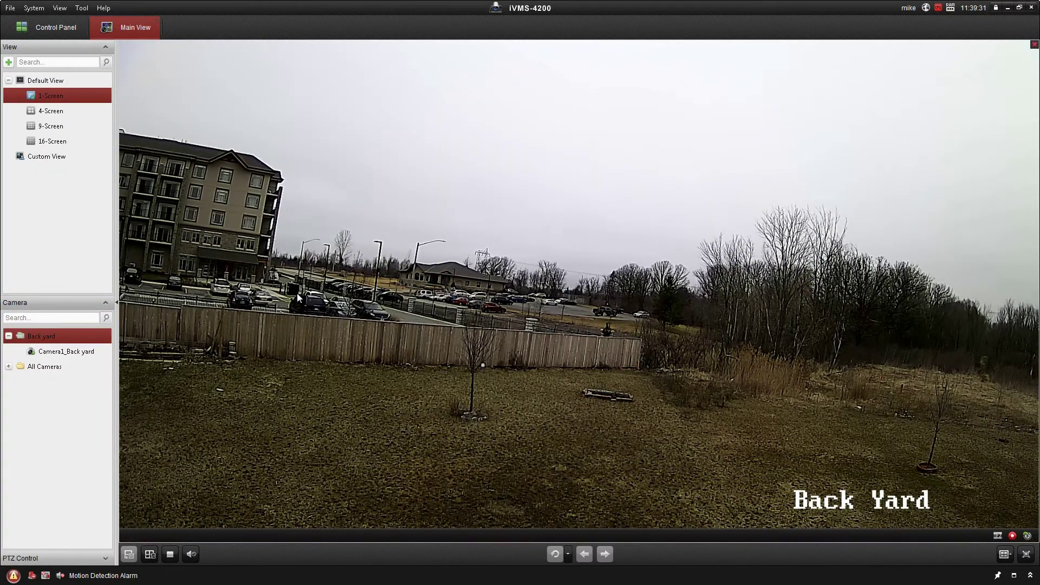
Switch to 16-Screen, close the second feed, and place Back Yard at row 2 column 3 and row 3 column 2
{"action": "left_click", "coordinate": [39, 111]}
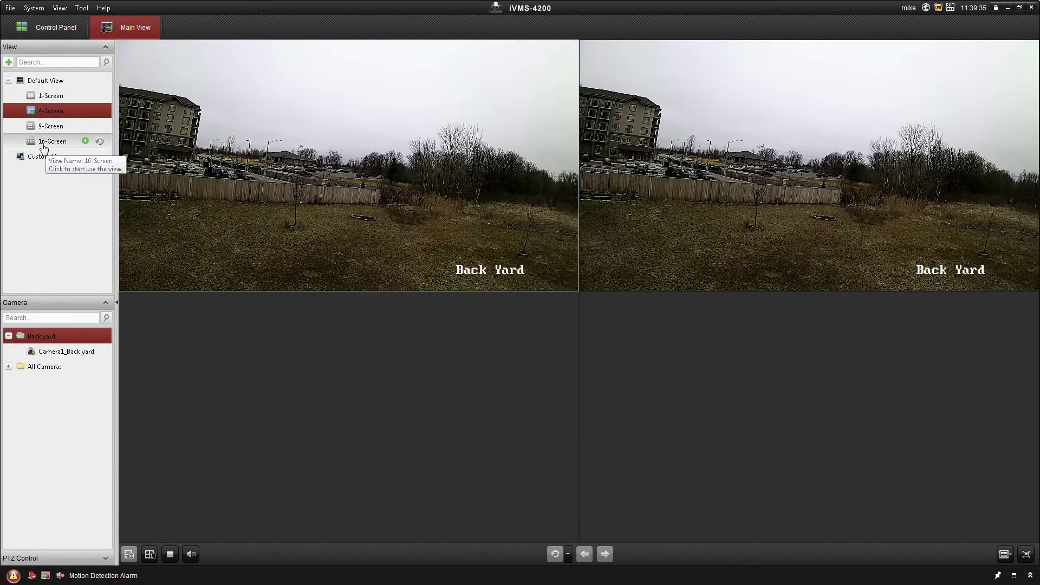
{"action": "left_click", "coordinate": [43, 142]}
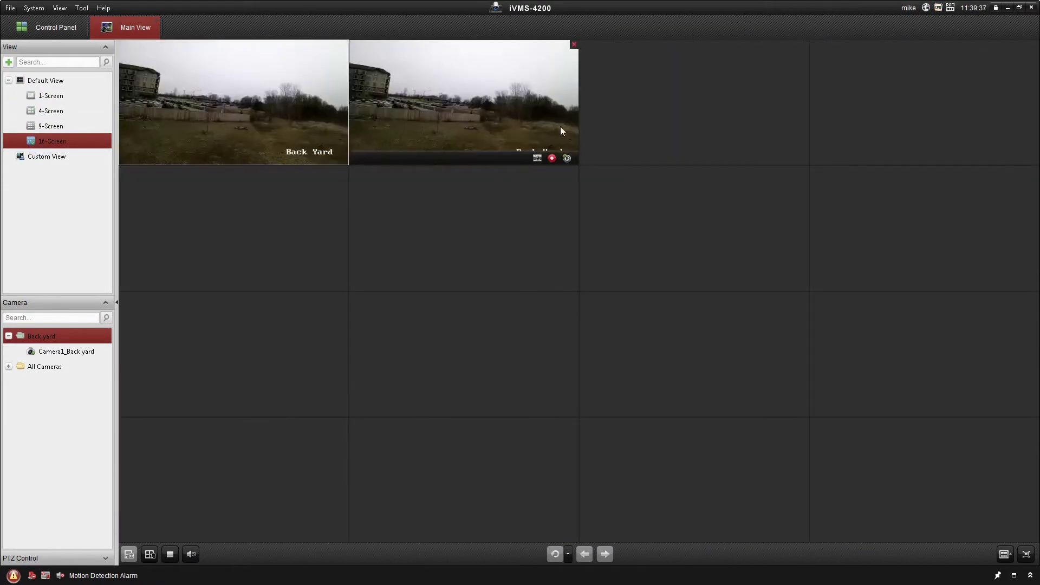
{"action": "left_click", "coordinate": [574, 45]}
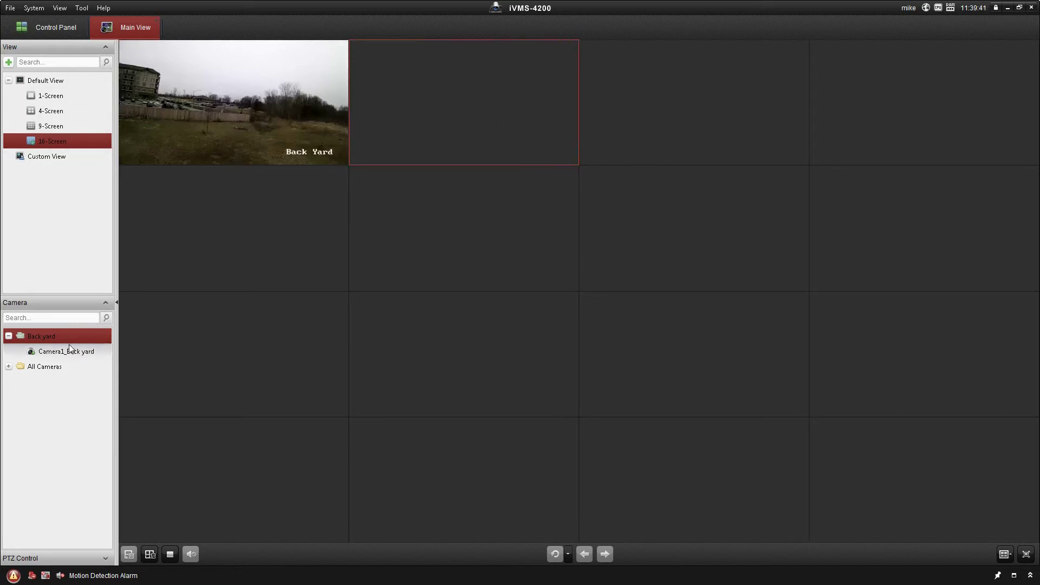
{"action": "left_click_drag", "start_coordinate": [69, 353], "coordinate": [678, 281]}
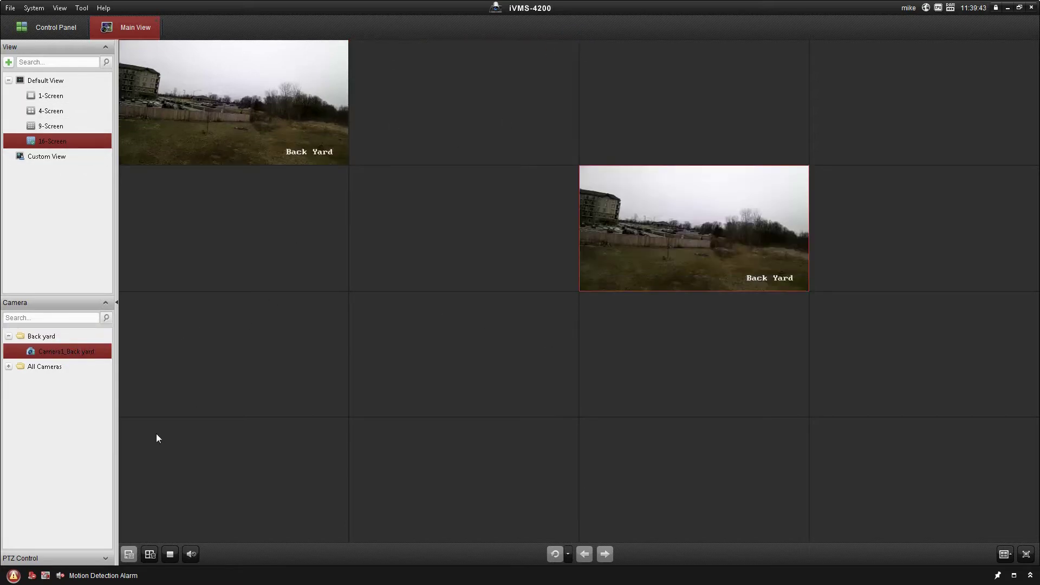
{"action": "left_click_drag", "start_coordinate": [76, 356], "coordinate": [524, 394]}
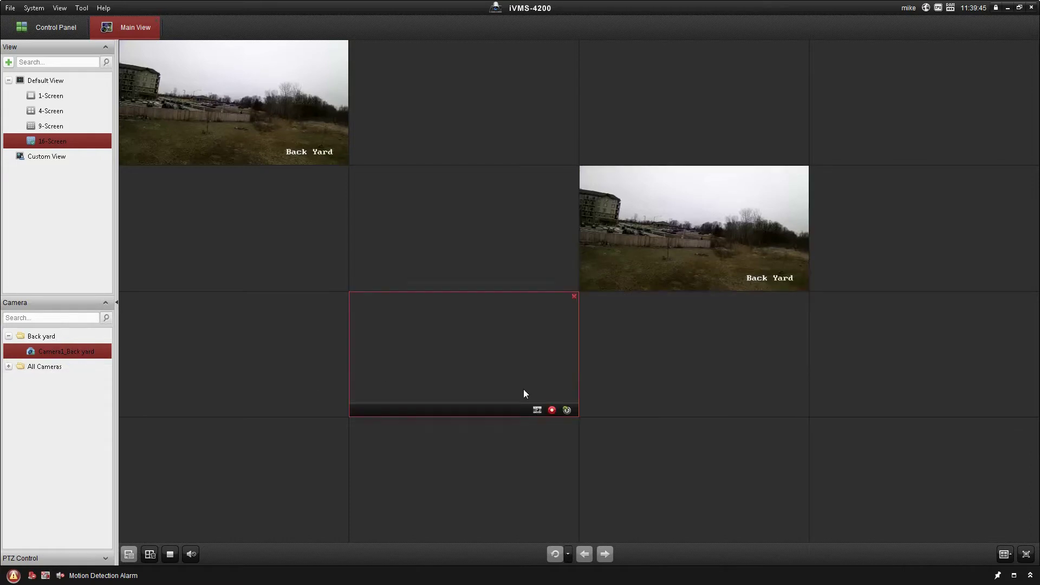
{"action": "left_click", "coordinate": [51, 157]}
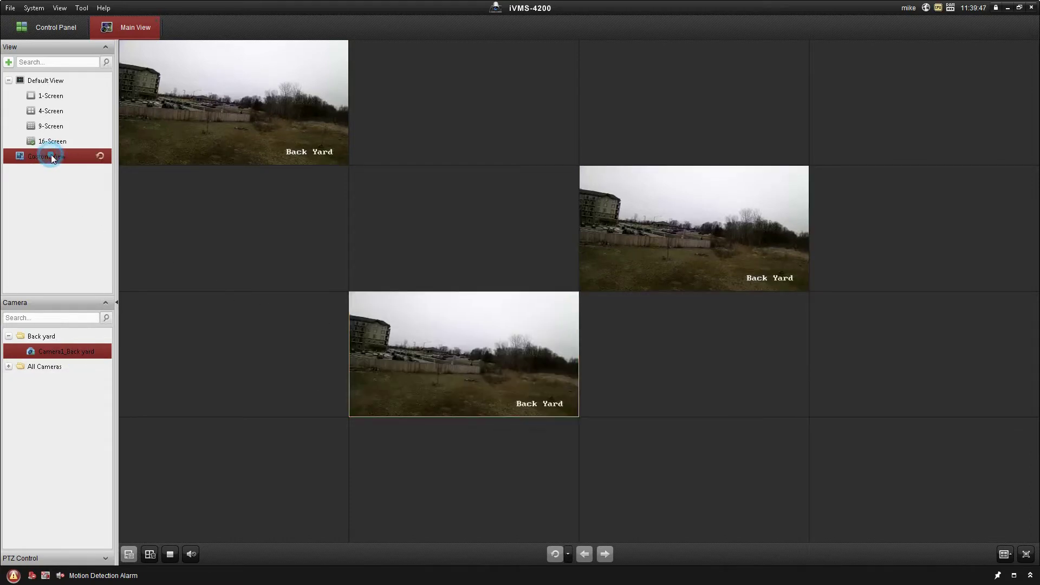
Add a custom view named 'Custom Test' under Custom View and open it
{"action": "left_click", "coordinate": [11, 62]}
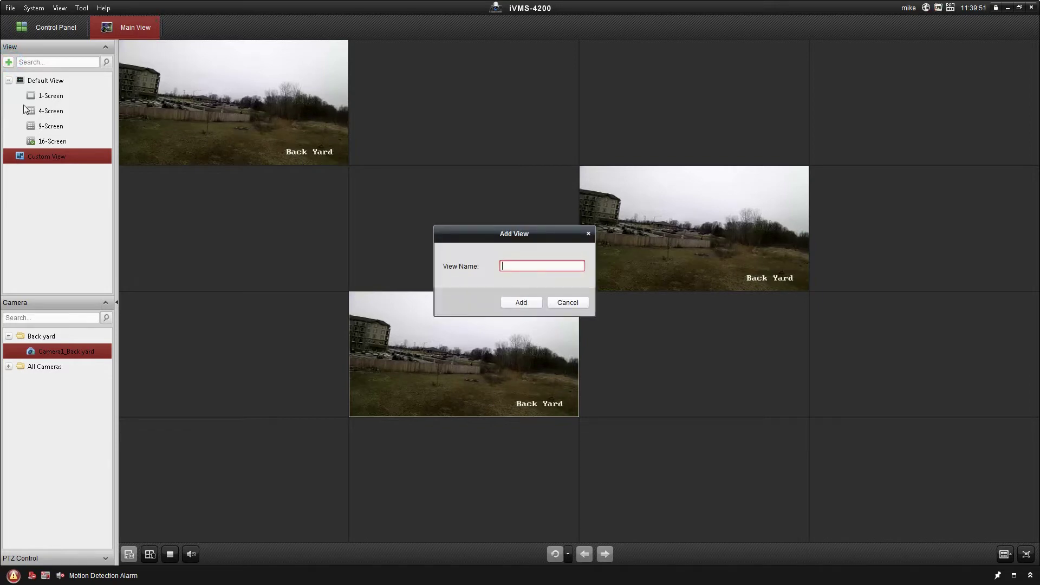
{"action": "type", "text": "Custom Test"}
{"action": "left_click", "coordinate": [521, 301]}
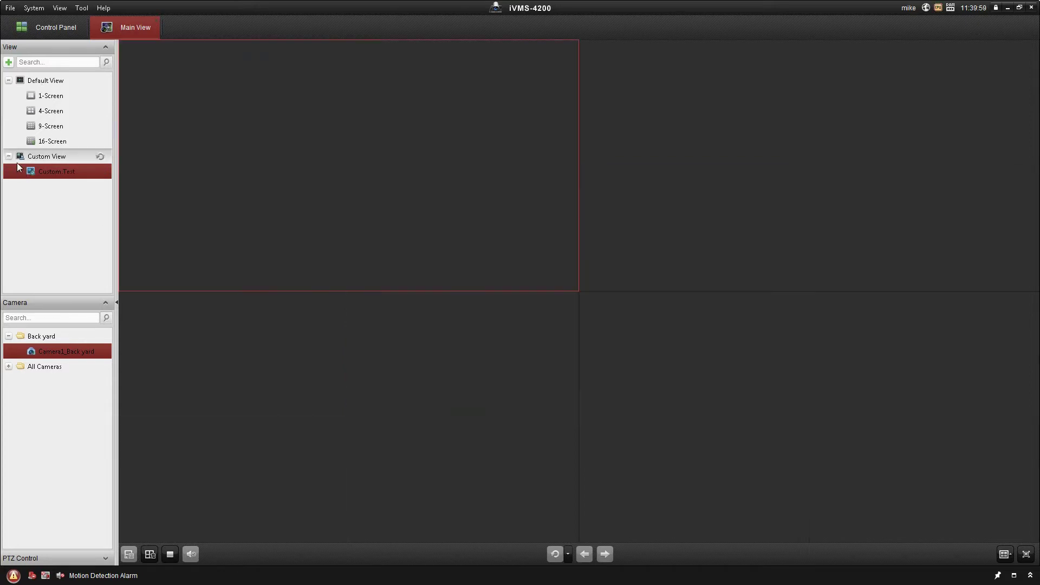
{"action": "left_click", "coordinate": [51, 174]}
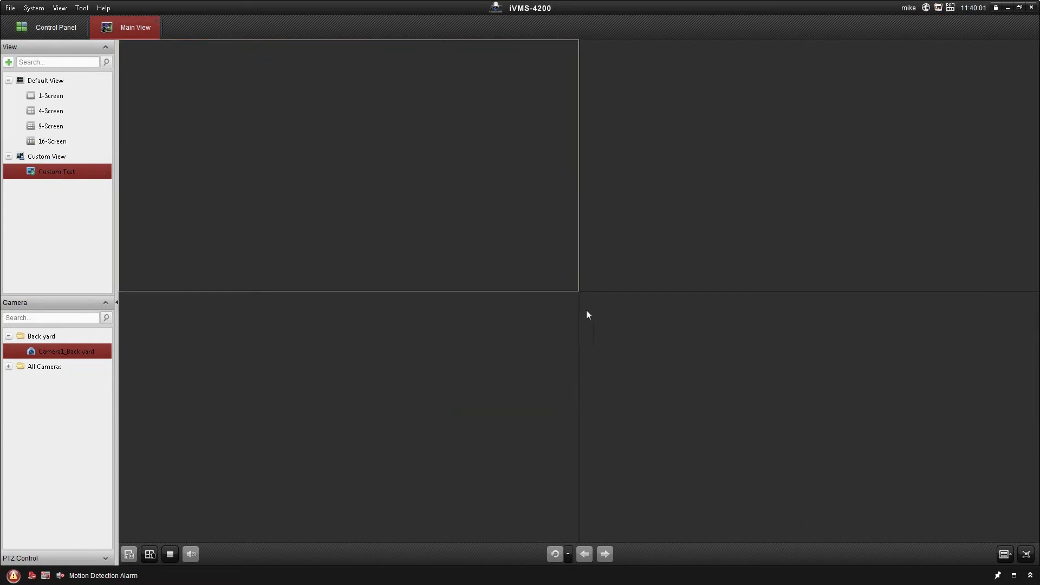
Open the Edit Custom Window Division dialog from the window division dropdown
{"action": "left_click", "coordinate": [1011, 556]}
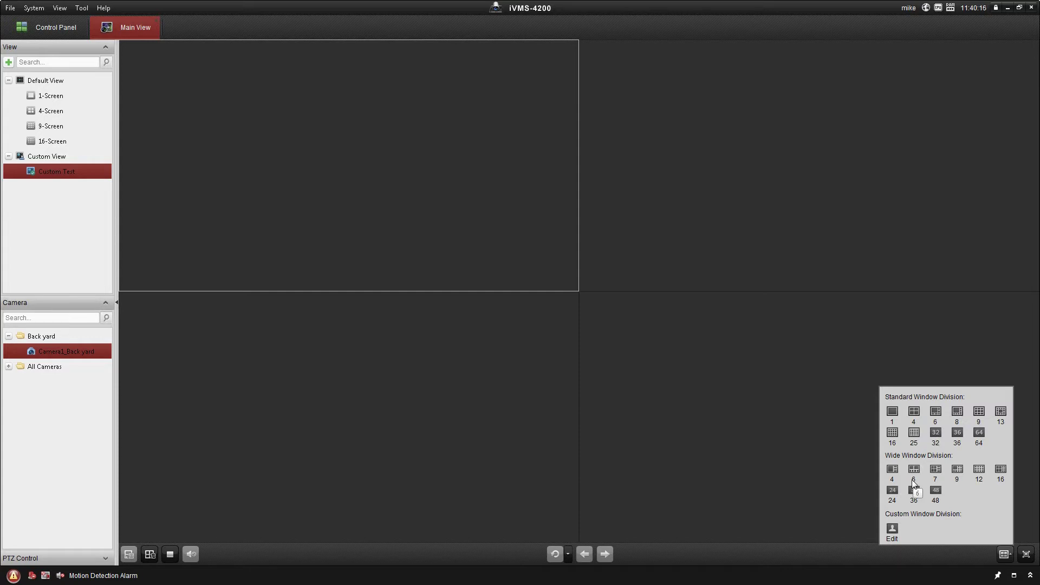
{"action": "left_click", "coordinate": [892, 531]}
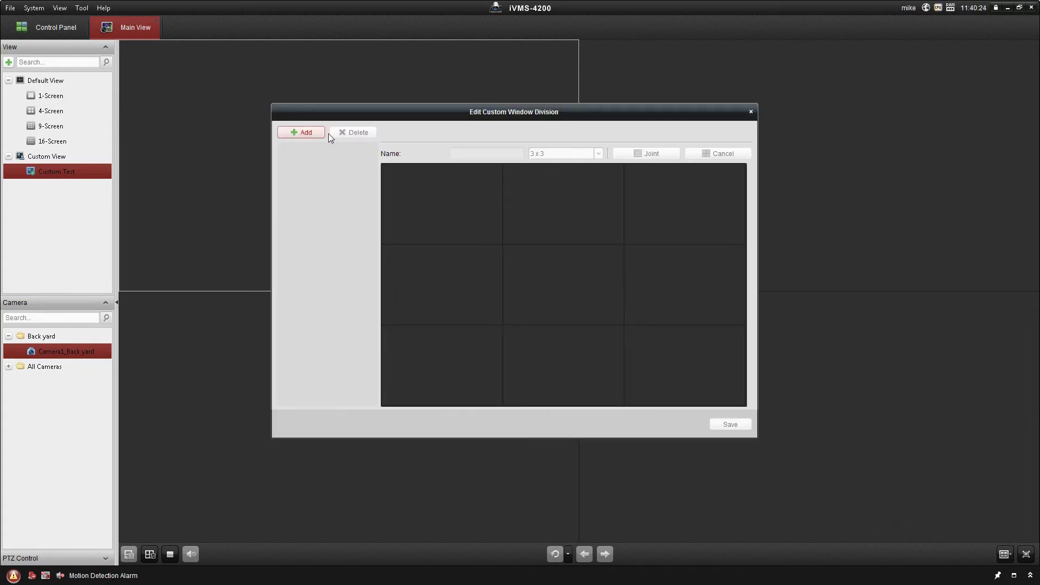
Create a new custom window division named 'Test'
{"action": "left_click", "coordinate": [300, 135]}
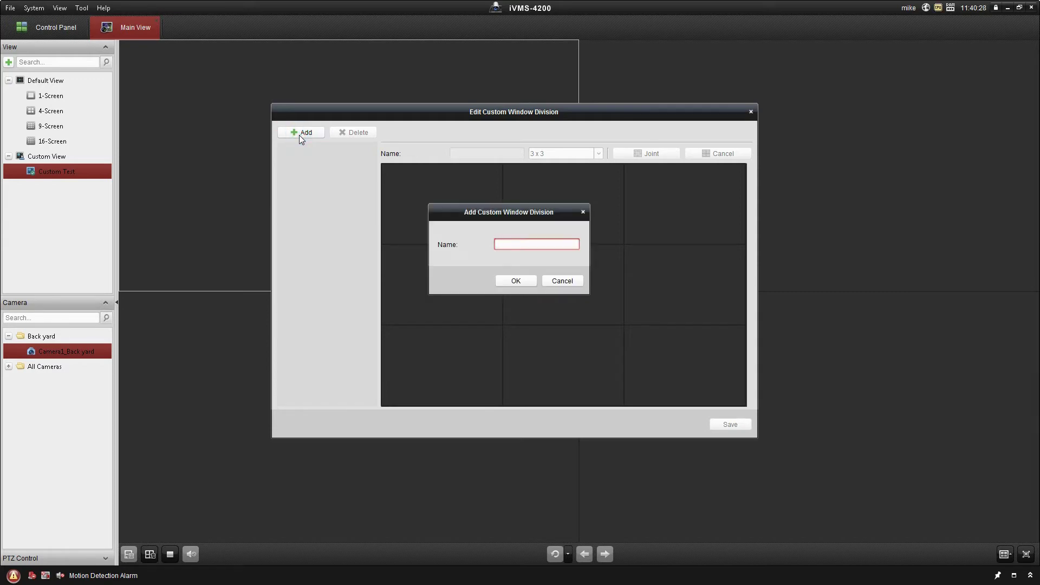
{"action": "type", "text": "Test"}
{"action": "left_click", "coordinate": [516, 281]}
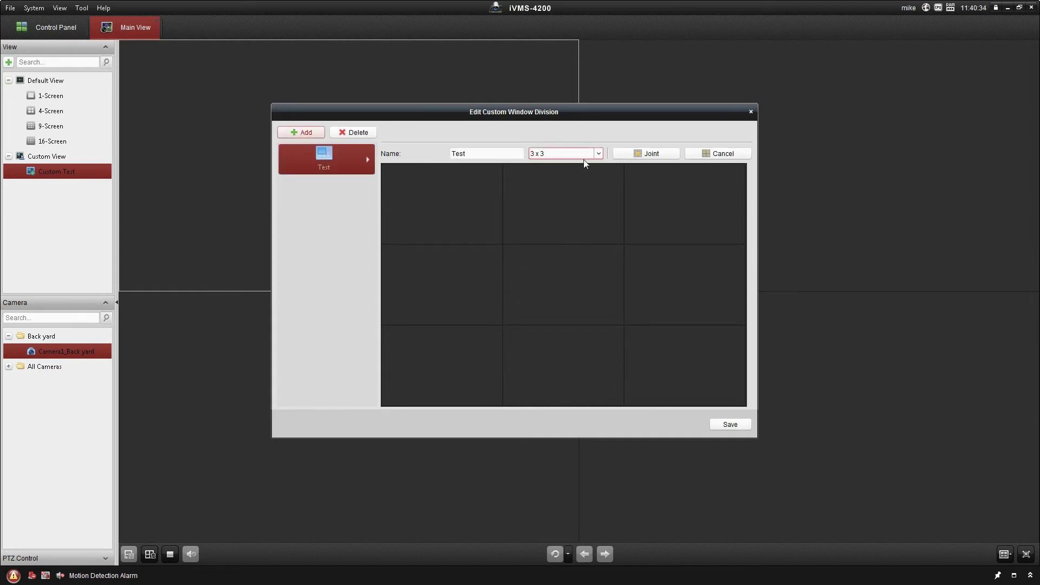
Make the Test division a 6 x 6 grid and select its central 4x4 block of cells
{"action": "left_click", "coordinate": [601, 152]}
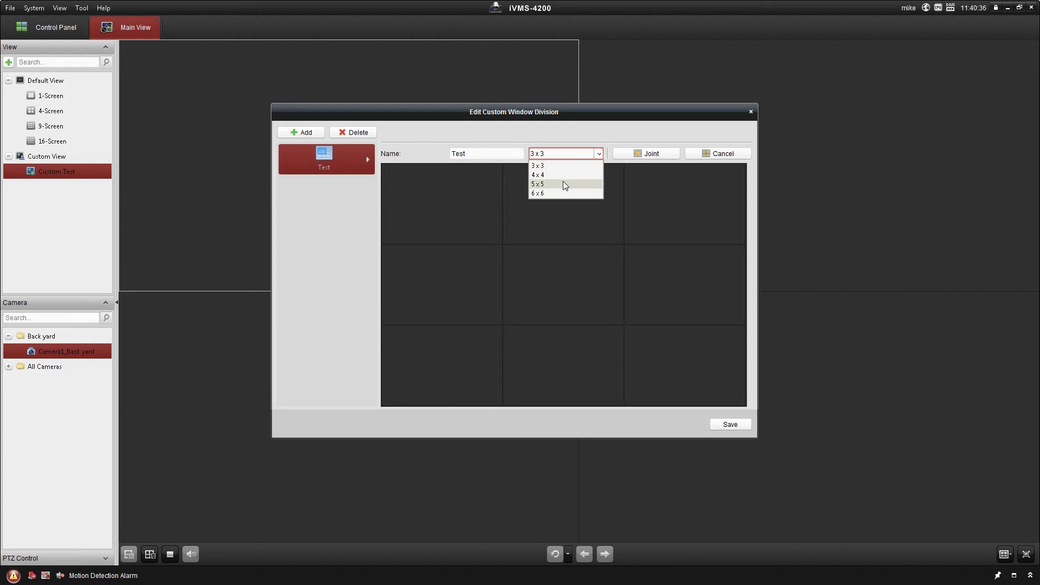
{"action": "left_click", "coordinate": [542, 193]}
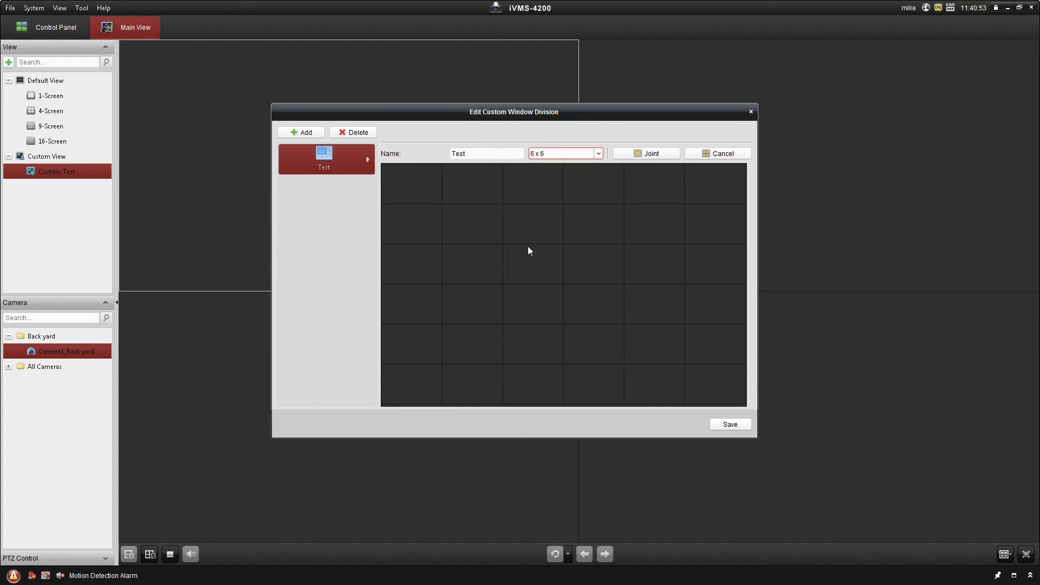
{"action": "left_click_drag", "start_coordinate": [481, 219], "coordinate": [661, 344]}
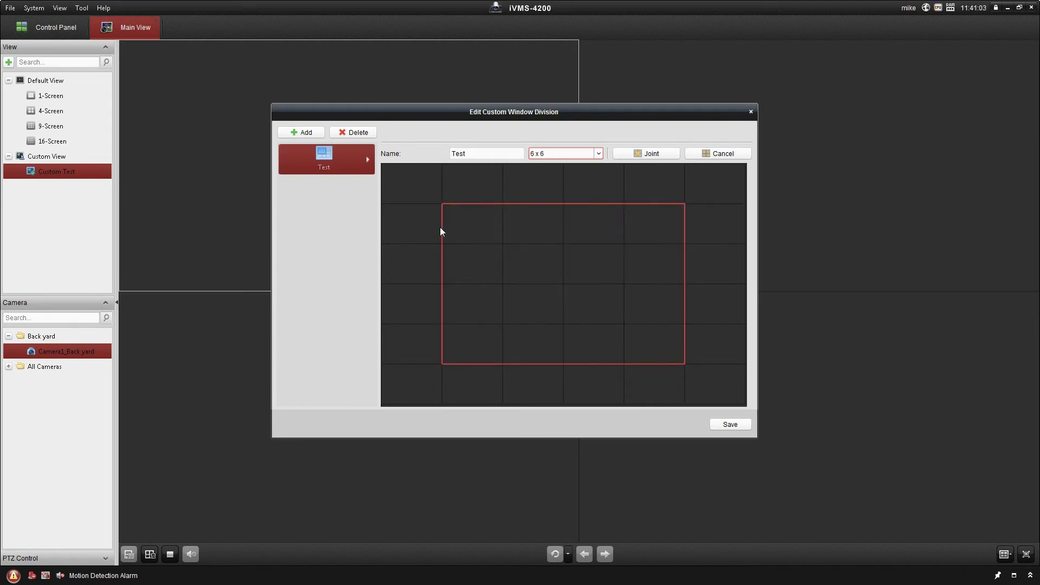
Join the central 4x4 cells into one pane, select four right-column cells, and save the Test layout
{"action": "left_click", "coordinate": [655, 154]}
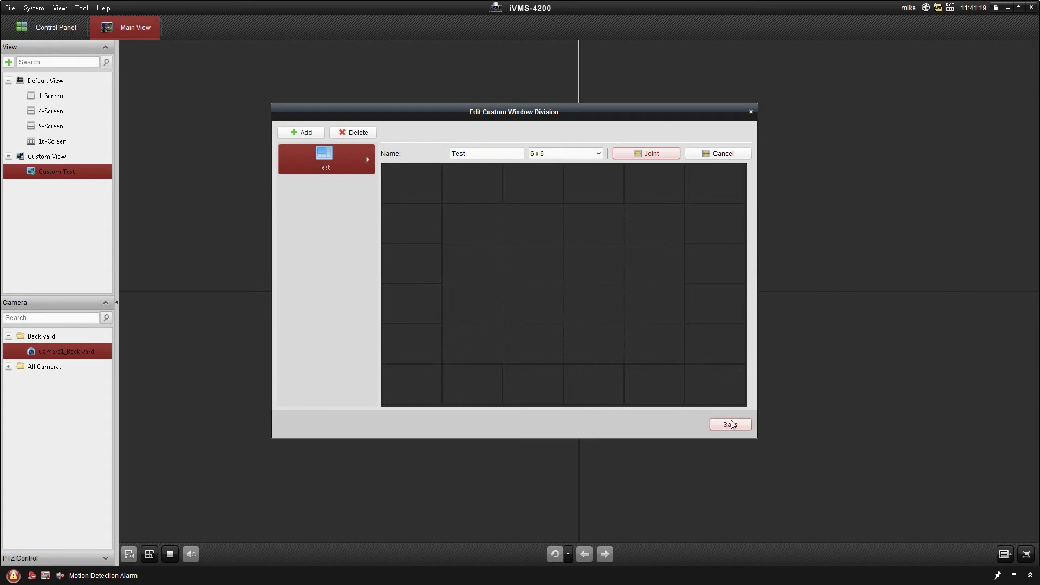
{"action": "left_click_drag", "start_coordinate": [707, 242], "coordinate": [721, 347]}
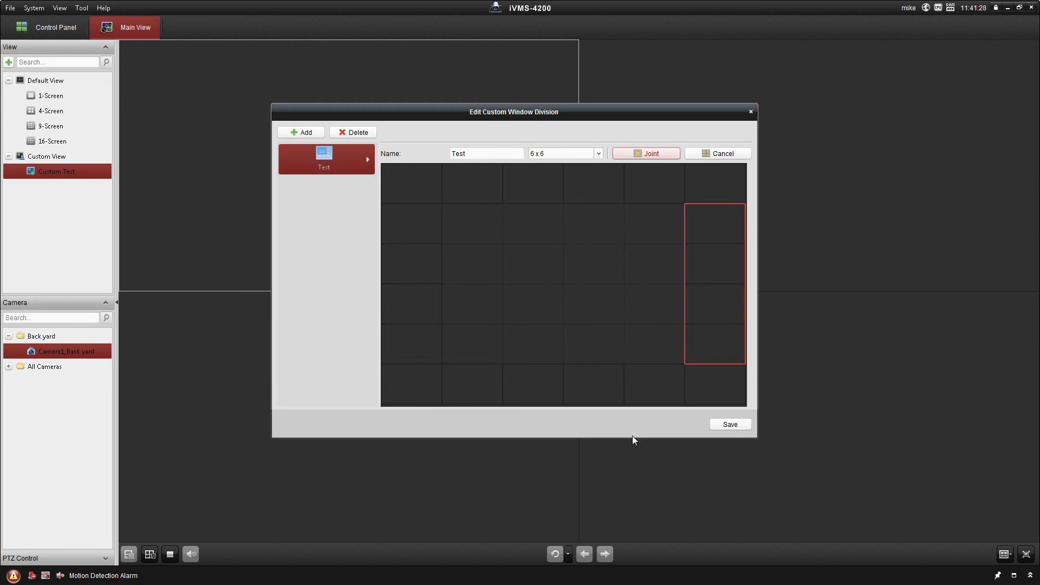
{"action": "left_click", "coordinate": [730, 424]}
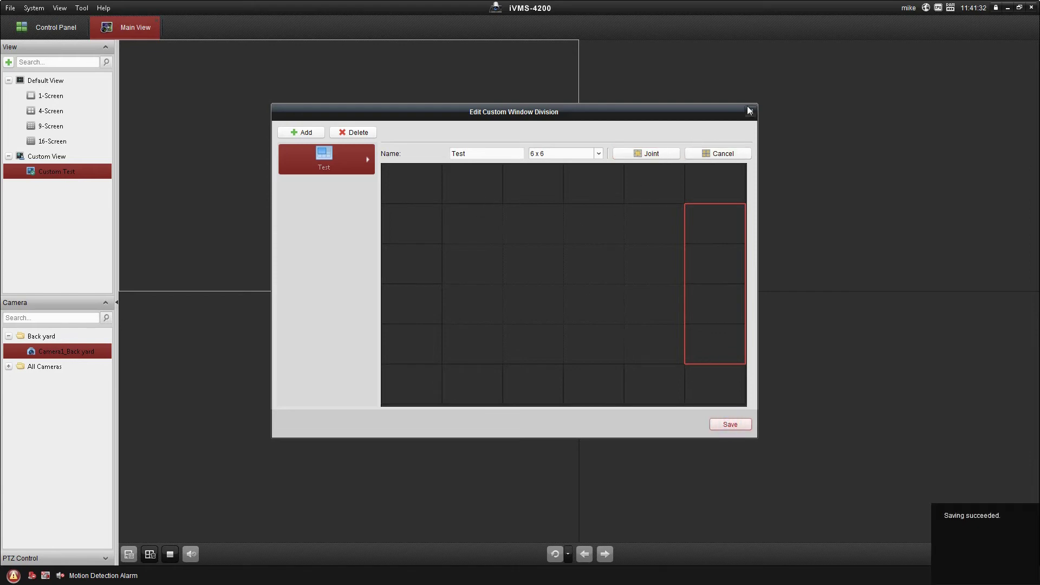
Close the division editor and switch the main view to the custom Test layout
{"action": "key", "text": "Escape"}
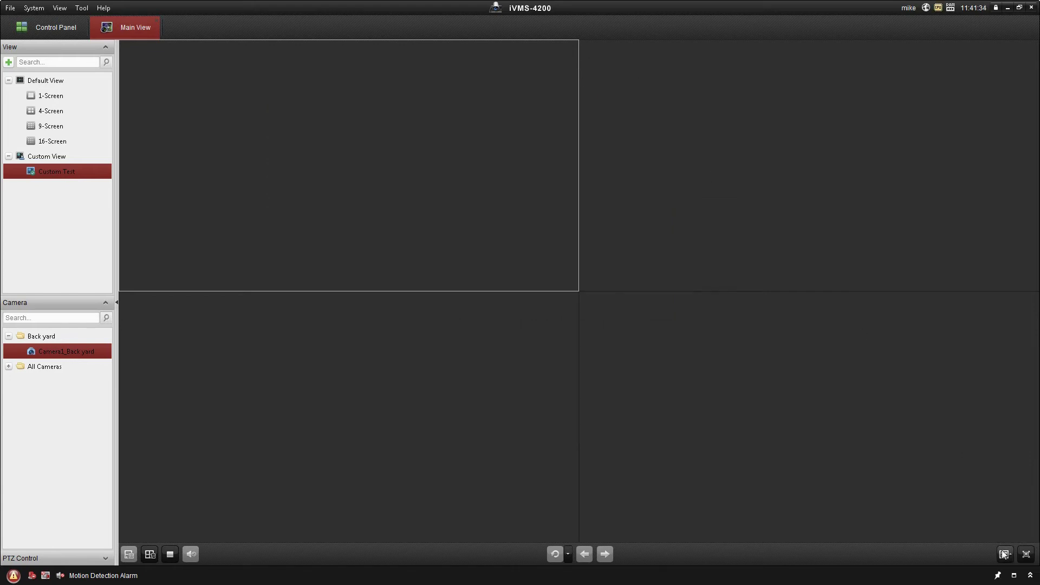
{"action": "left_click", "coordinate": [1010, 557]}
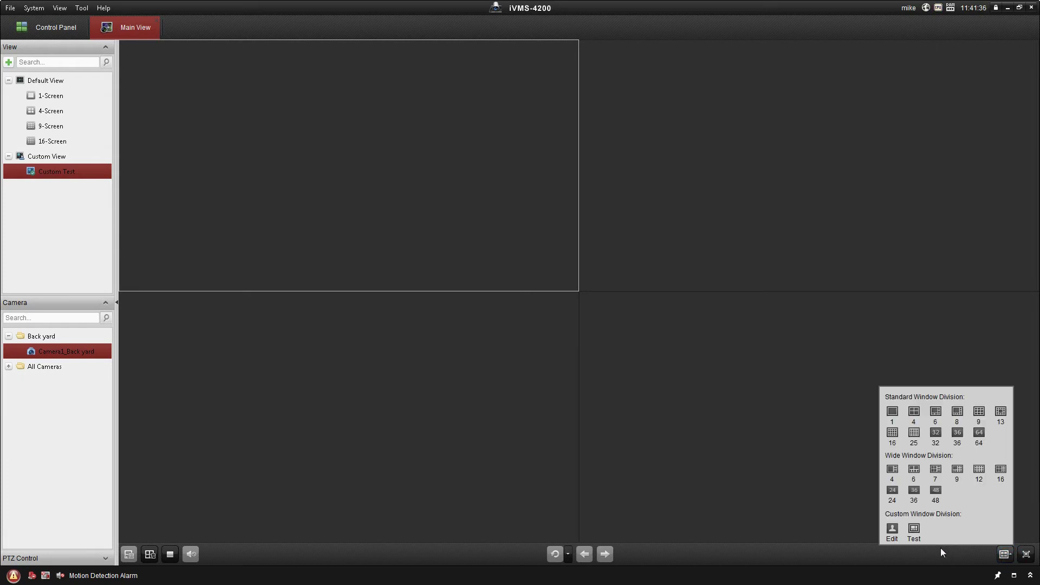
{"action": "left_click", "coordinate": [914, 530]}
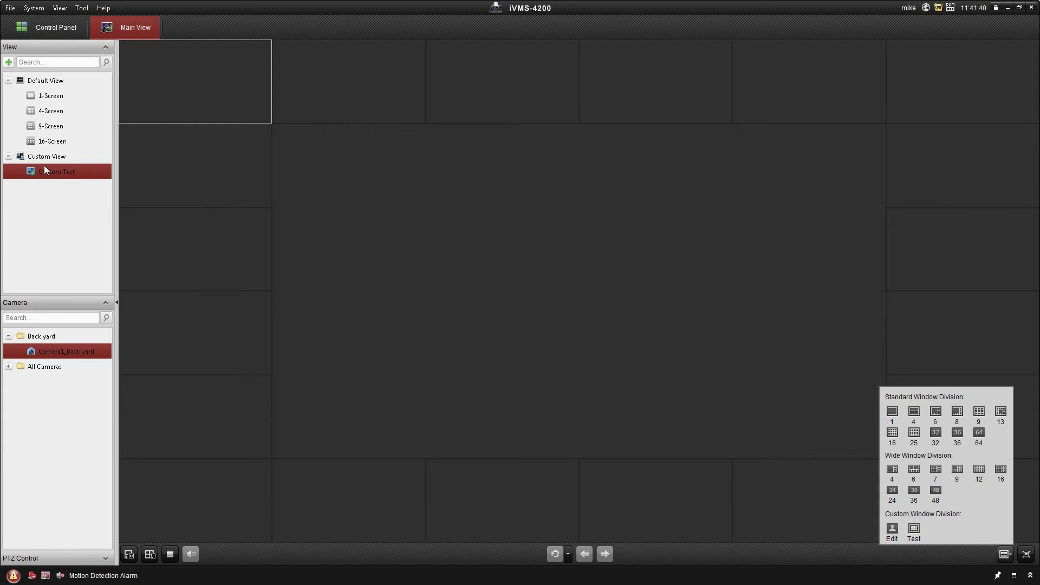
Play the Back Yard live feed in the large centre pane and expand the All Cameras group
{"action": "double_click", "coordinate": [48, 352]}
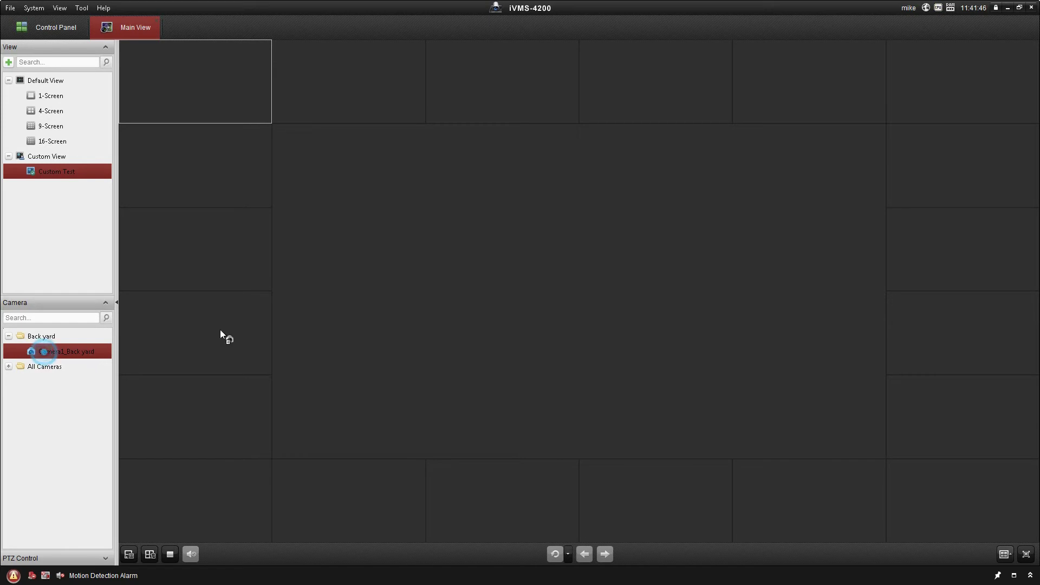
{"action": "left_click_drag", "start_coordinate": [221, 332], "coordinate": [468, 259]}
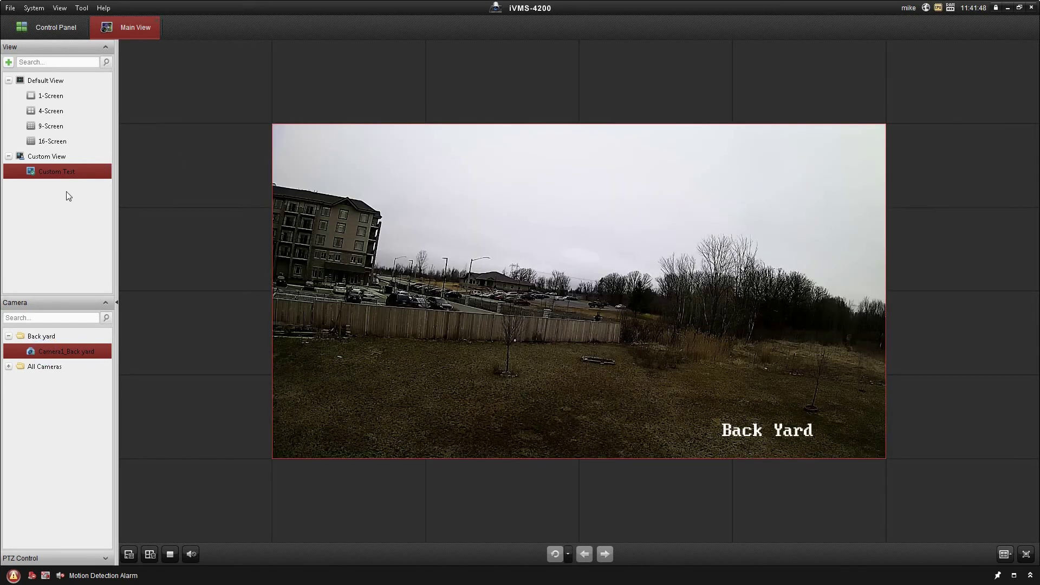
{"action": "left_click", "coordinate": [8, 368]}
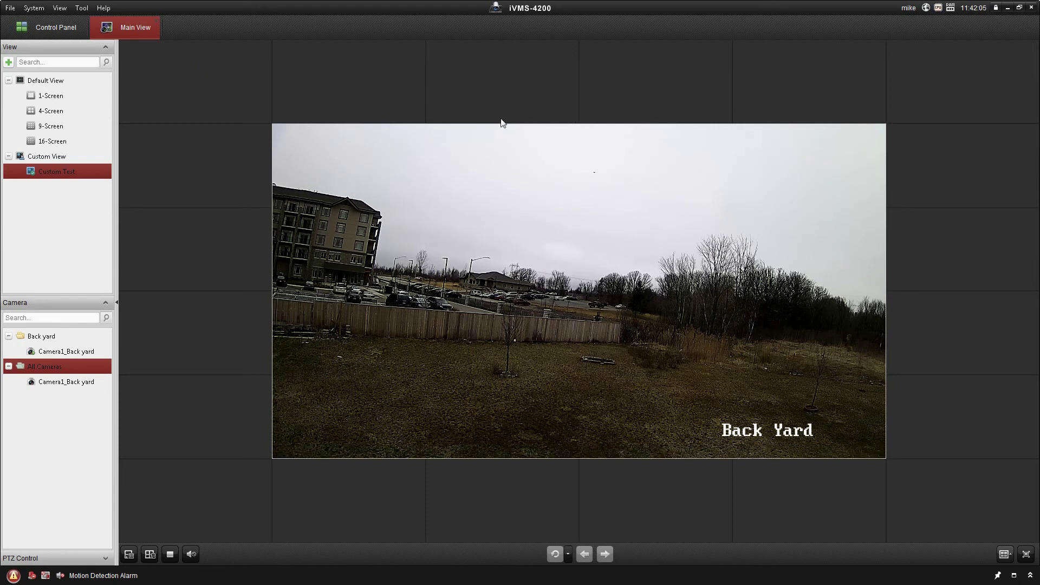
{"action": "mouse_move", "coordinate": [489, 136]}
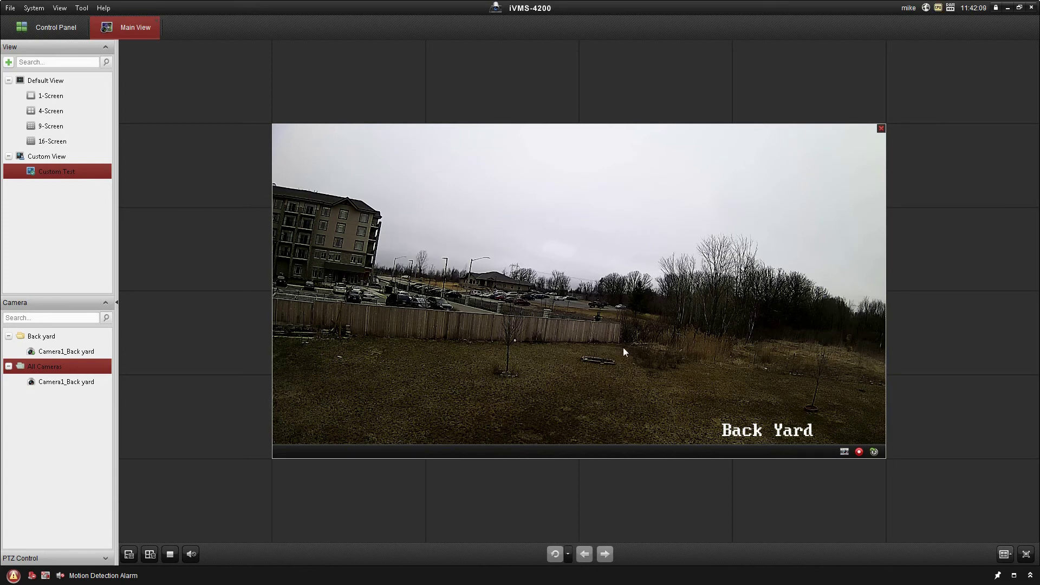
Add the Back Yard feed to the top-left tile, another left-column tile, and a bottom-row tile
{"action": "left_click", "coordinate": [67, 351]}
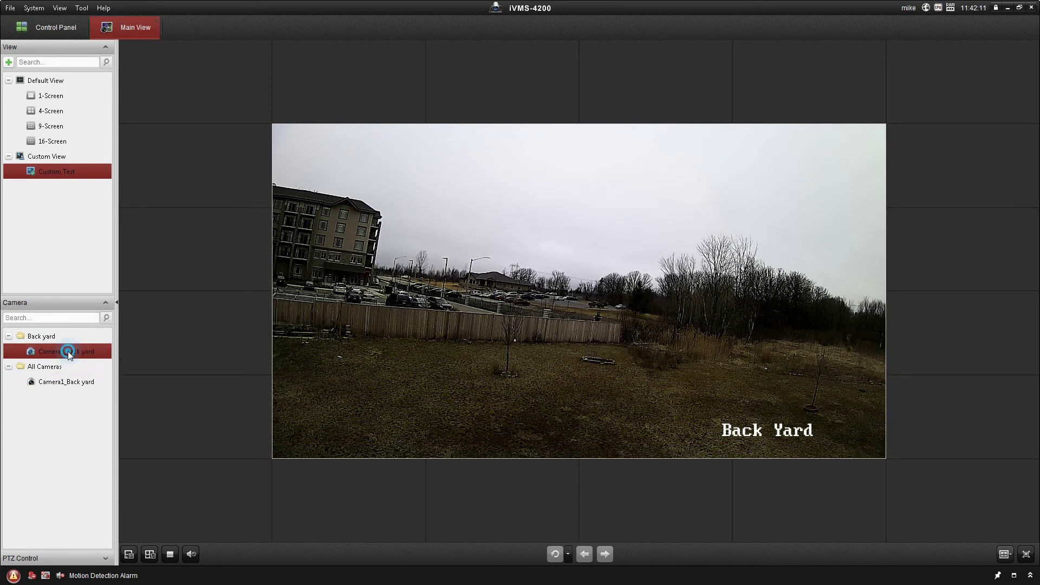
{"action": "left_click_drag", "start_coordinate": [190, 113], "coordinate": [191, 114]}
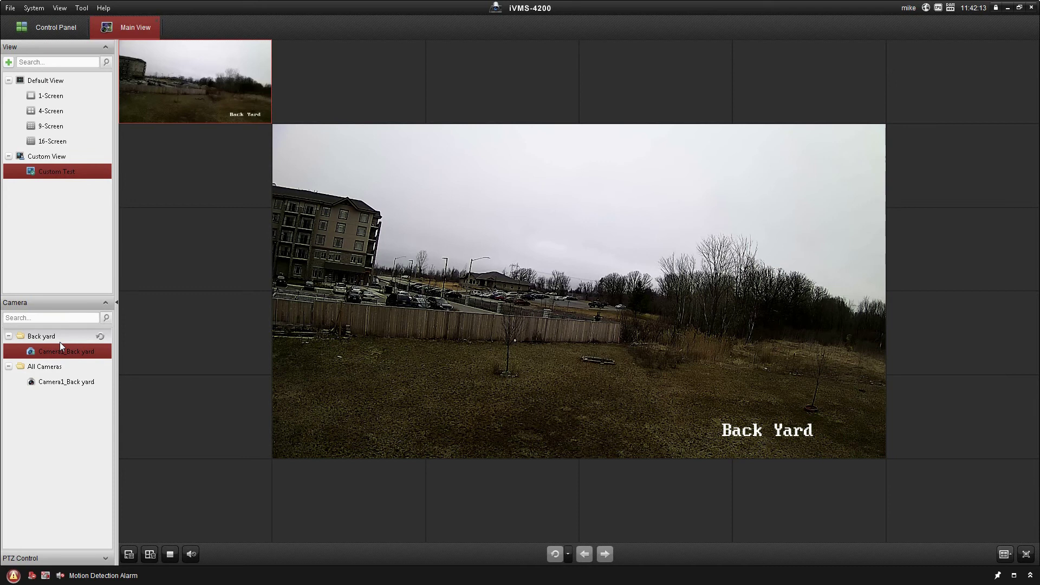
{"action": "left_click_drag", "start_coordinate": [60, 345], "coordinate": [213, 229]}
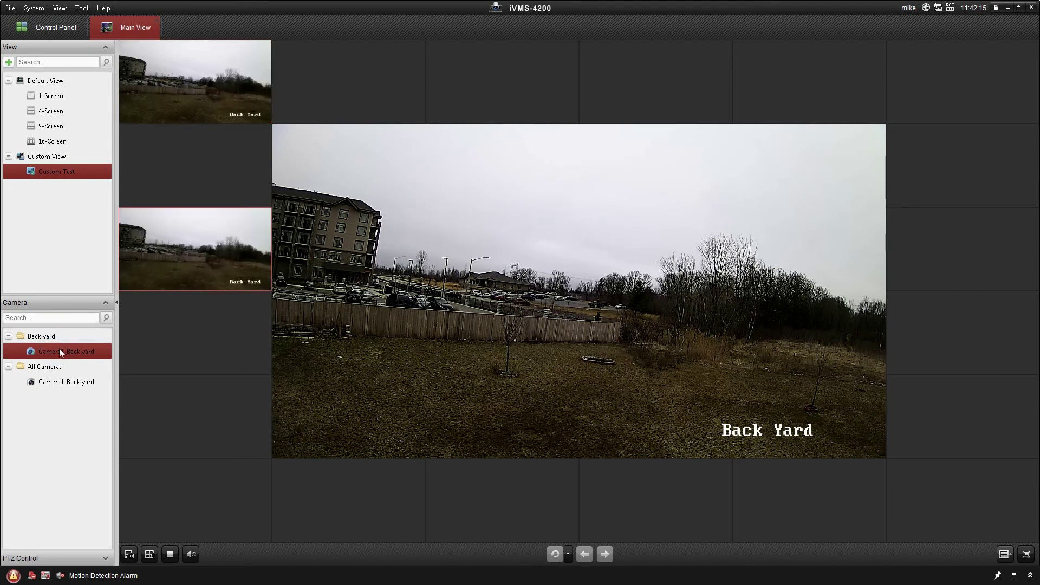
{"action": "left_click_drag", "start_coordinate": [60, 353], "coordinate": [345, 489]}
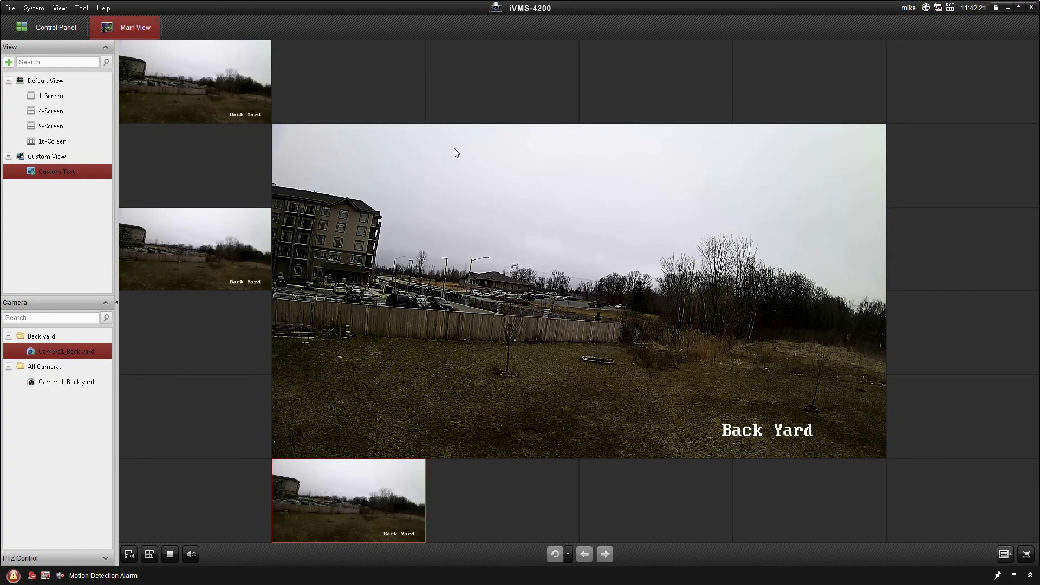
Maximize and restore the centre pane, then the bottom-row Back Yard pane
{"action": "double_click", "coordinate": [561, 262]}
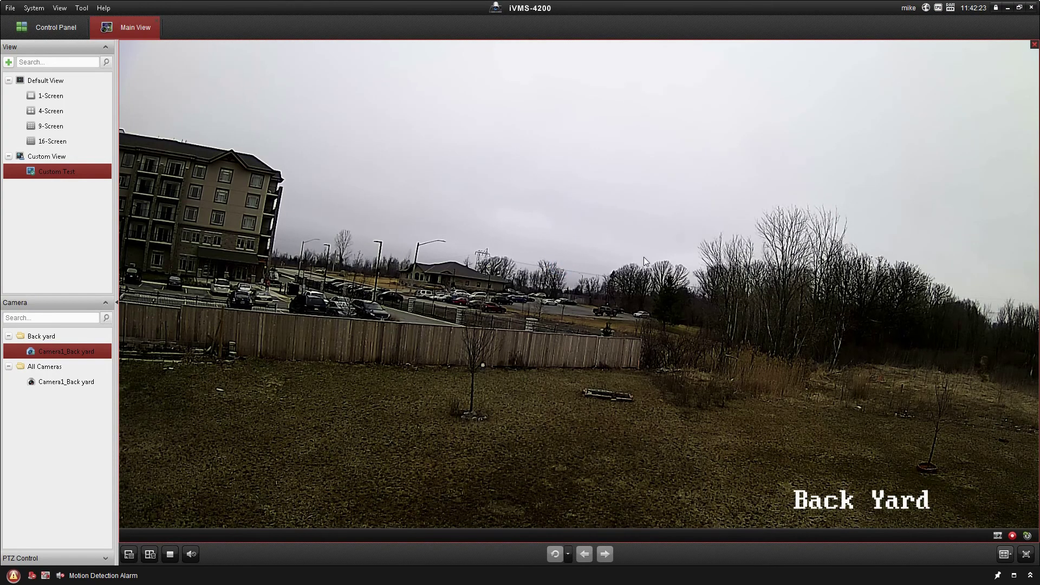
{"action": "double_click", "coordinate": [644, 256]}
{"action": "left_click", "coordinate": [360, 483]}
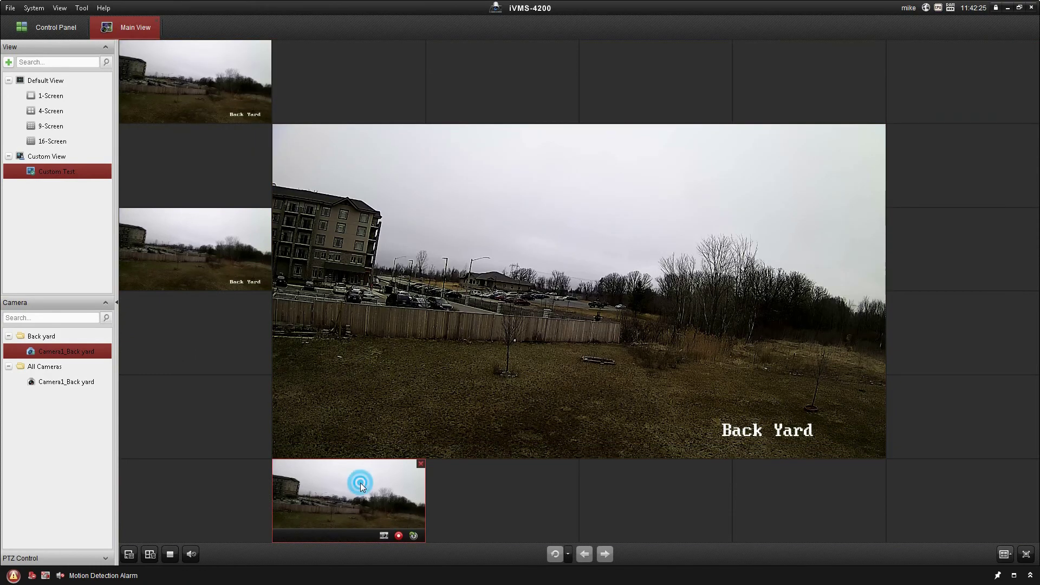
{"action": "double_click", "coordinate": [360, 483]}
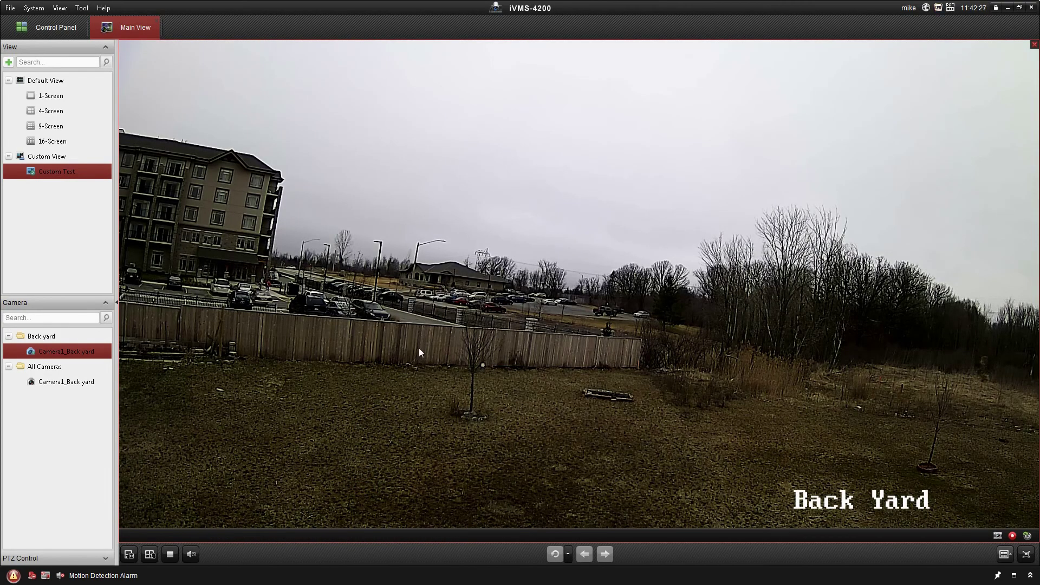
{"action": "double_click", "coordinate": [572, 311]}
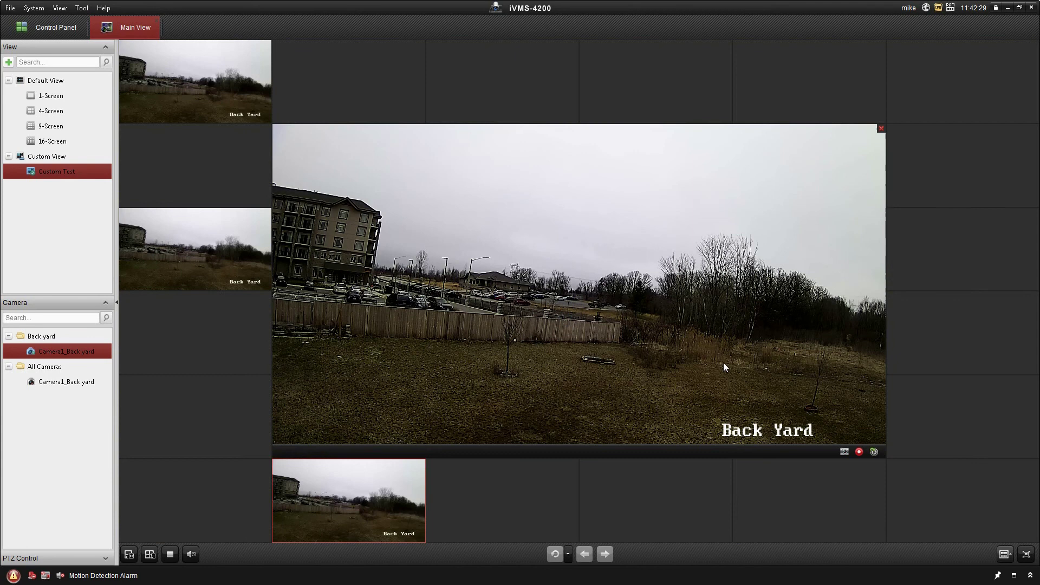